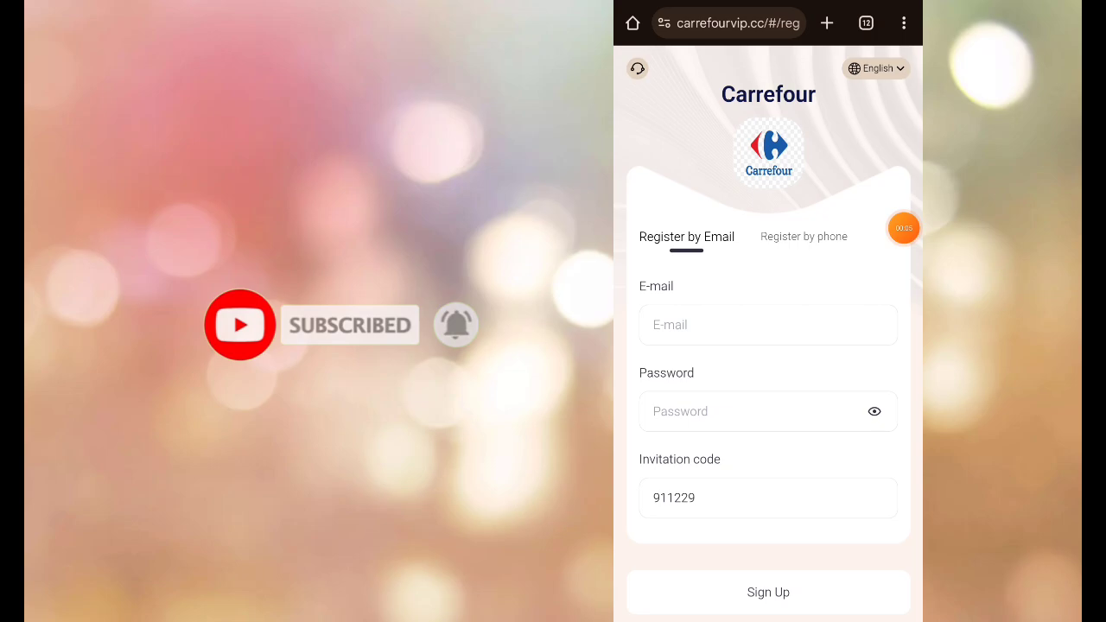
Annotate the App, Recharge, Withdraw and Company Profile home tiles, then open Recharge.
click(859, 254)
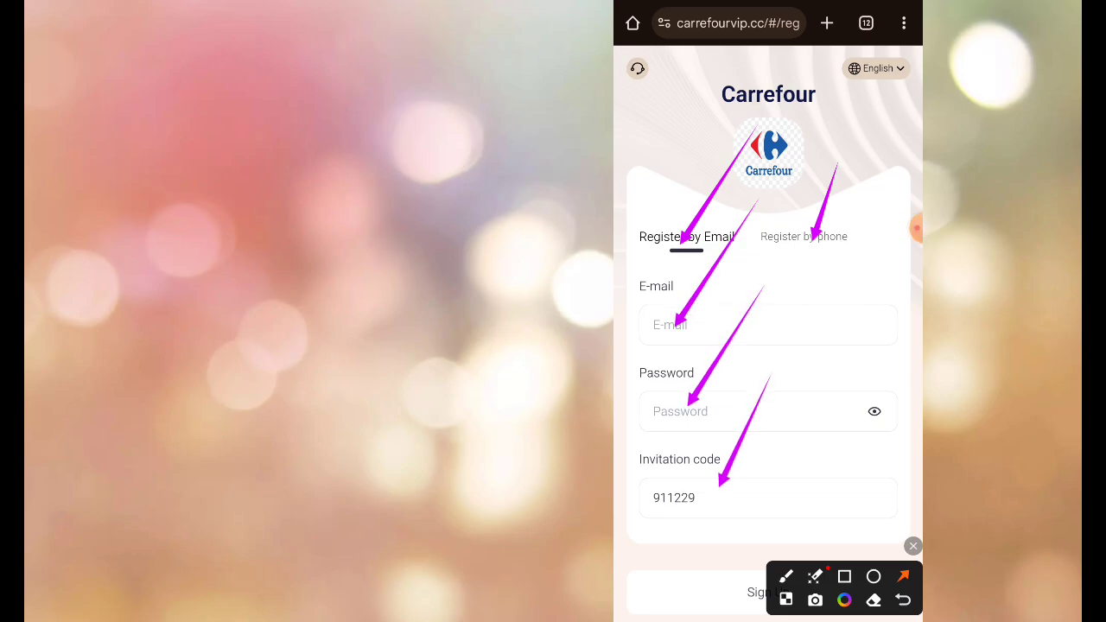
click(913, 546)
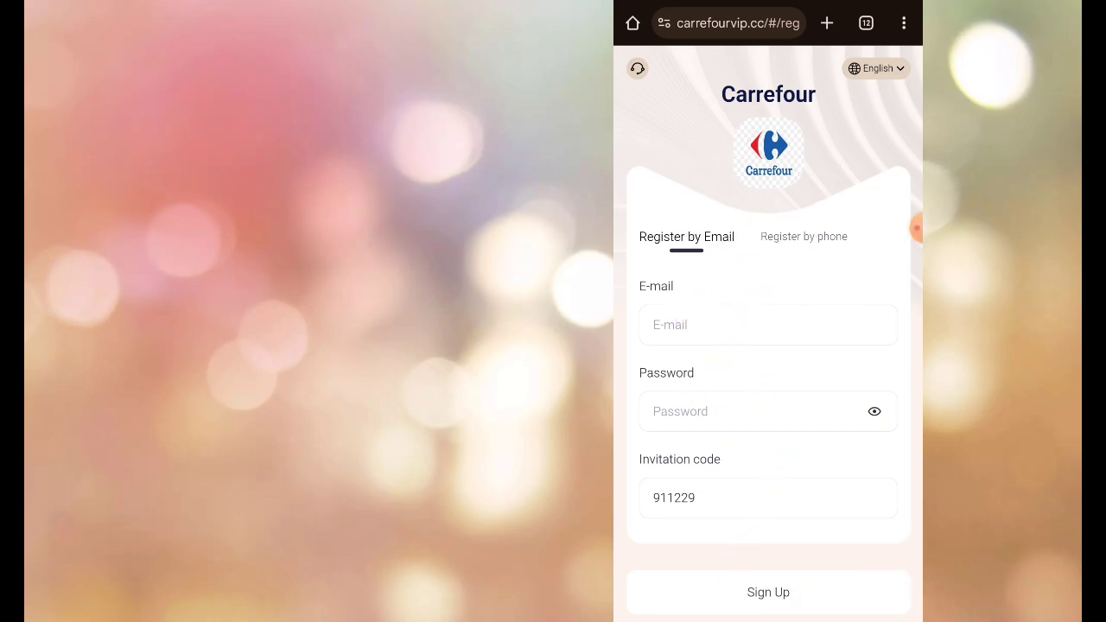
scroll(768, 389, down, 1)
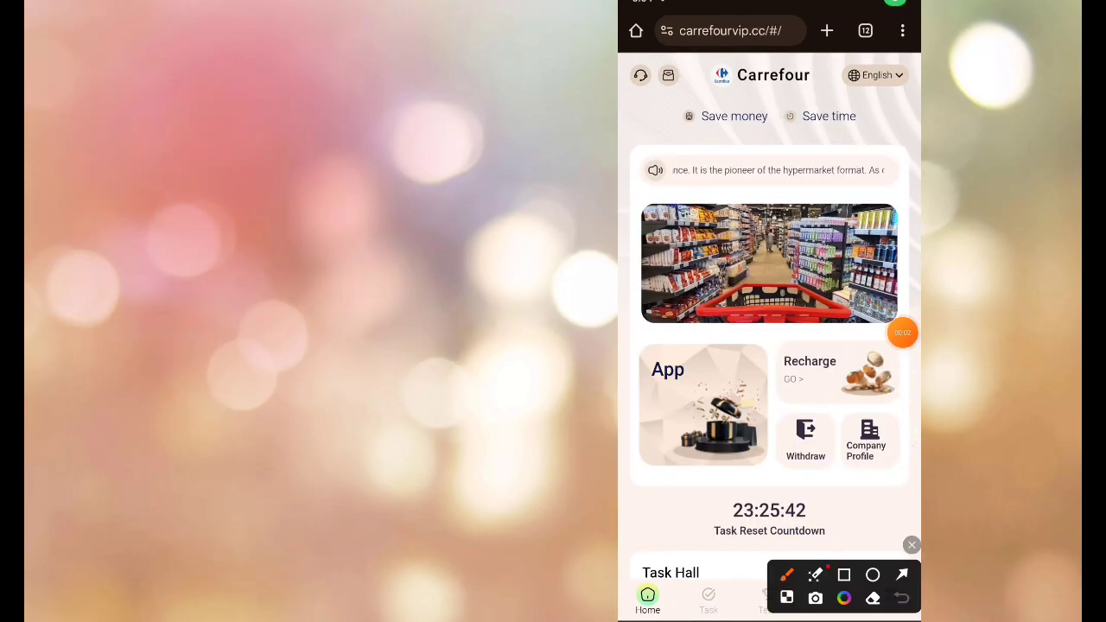
drag(782, 290, 712, 350)
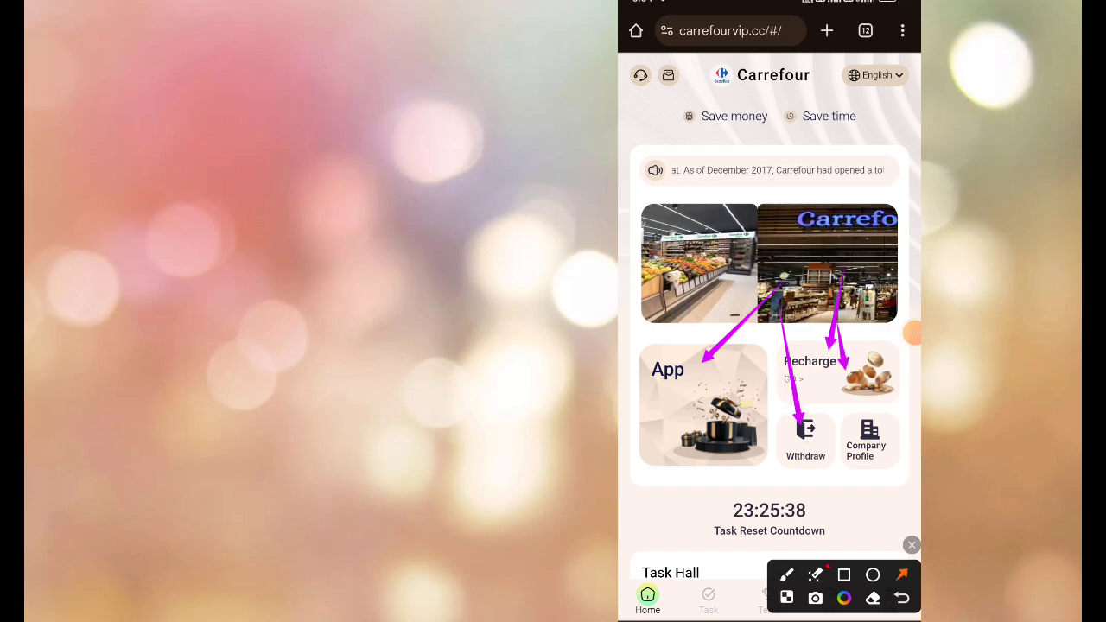
drag(842, 281, 855, 427)
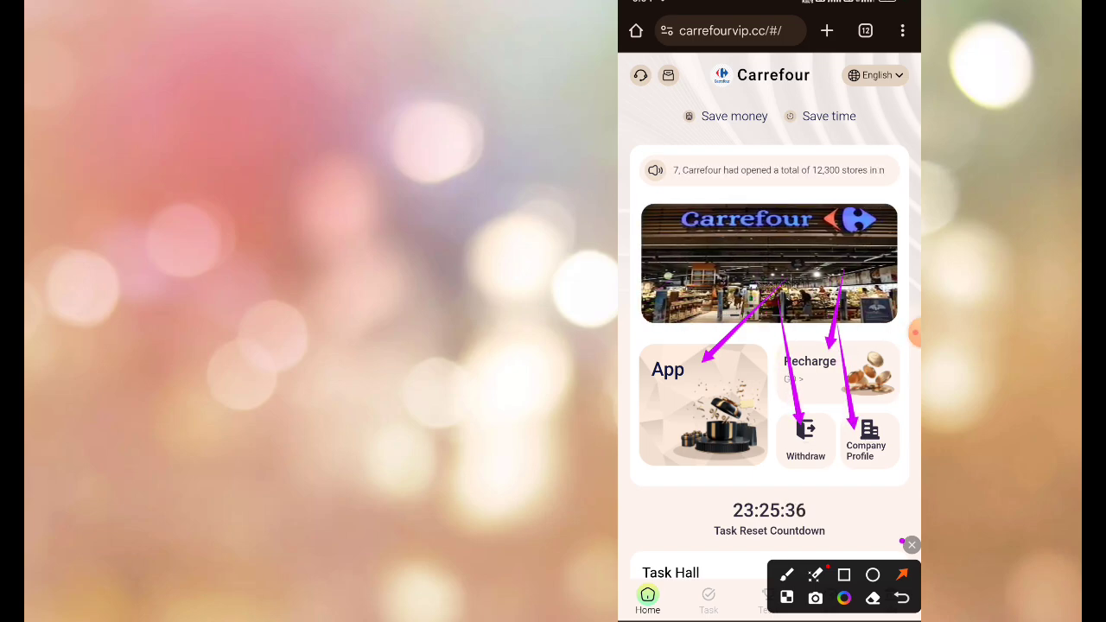
click(911, 544)
click(814, 354)
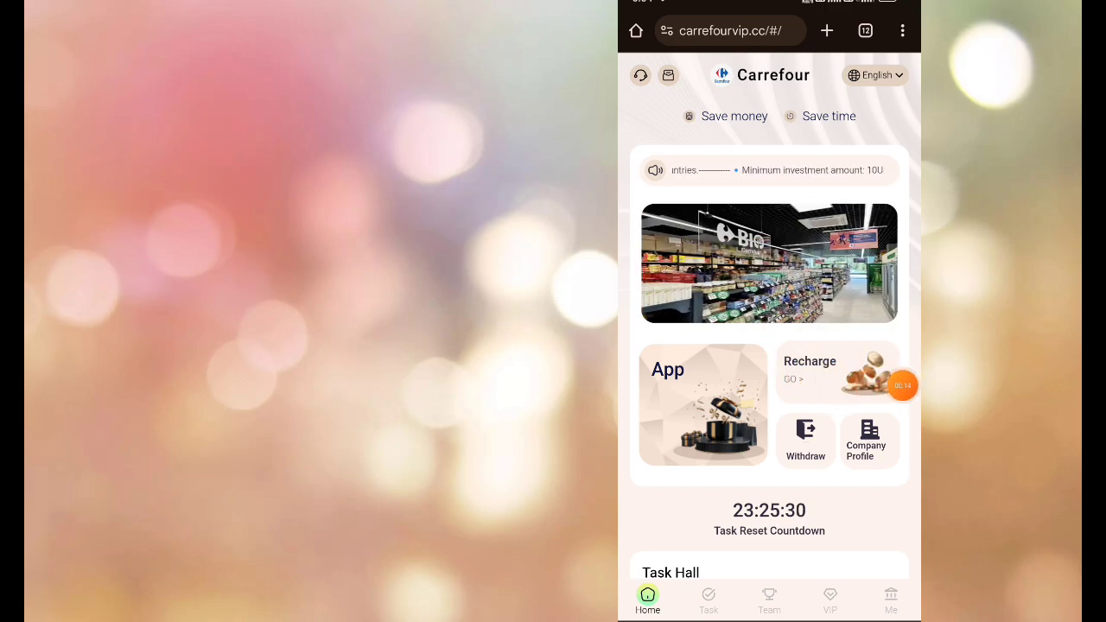
click(898, 380)
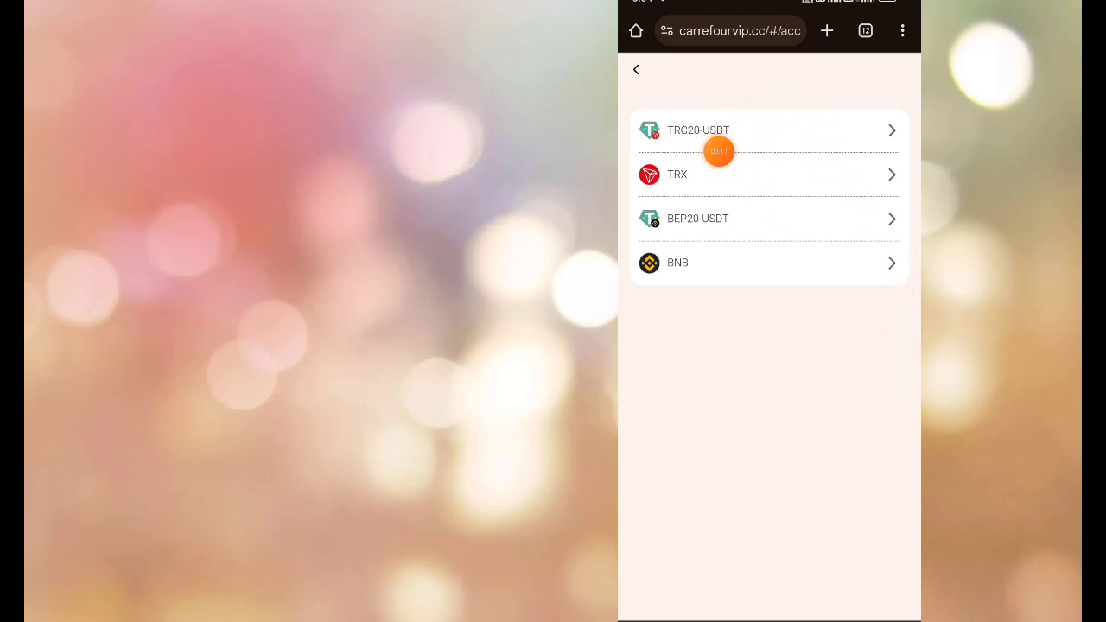
Show the TRC20-USDT deposit address, report the recharge completed, and return home.
click(769, 130)
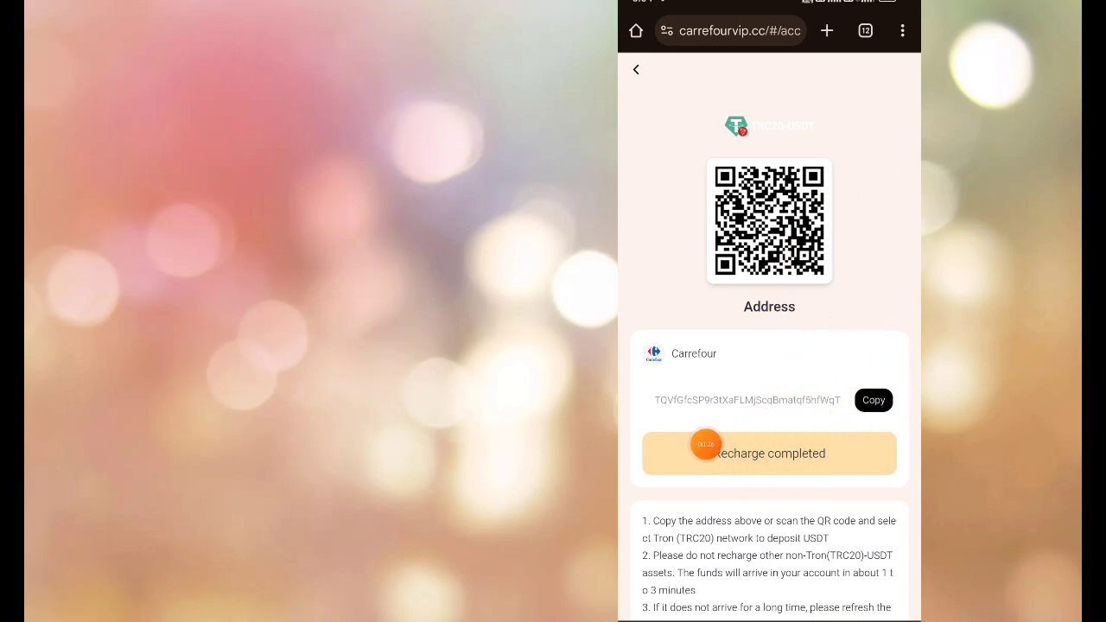
click(769, 453)
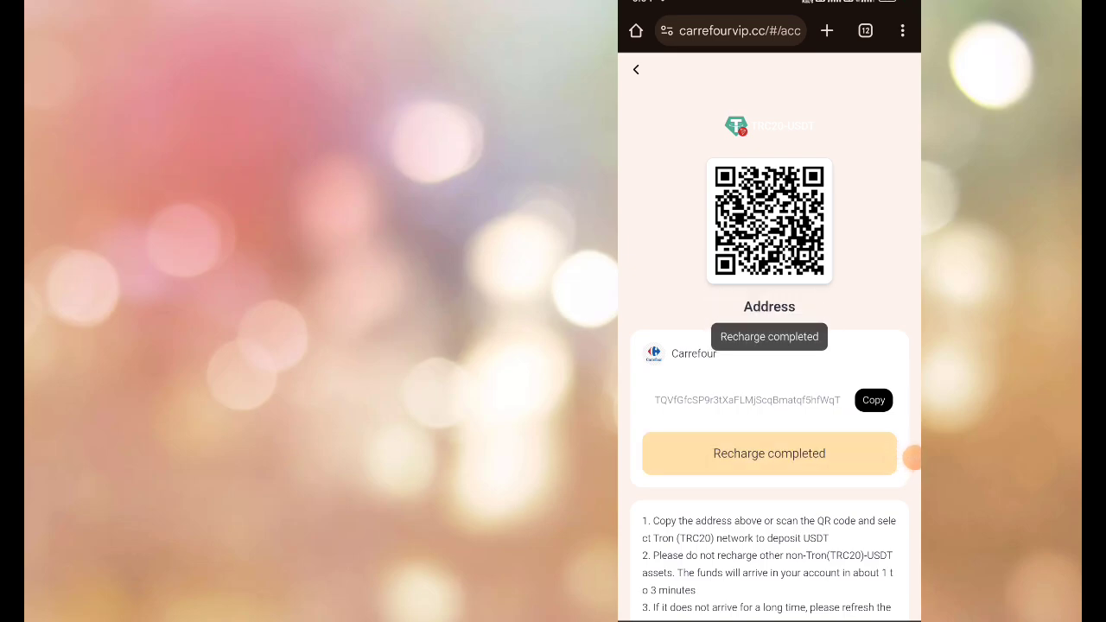
click(769, 452)
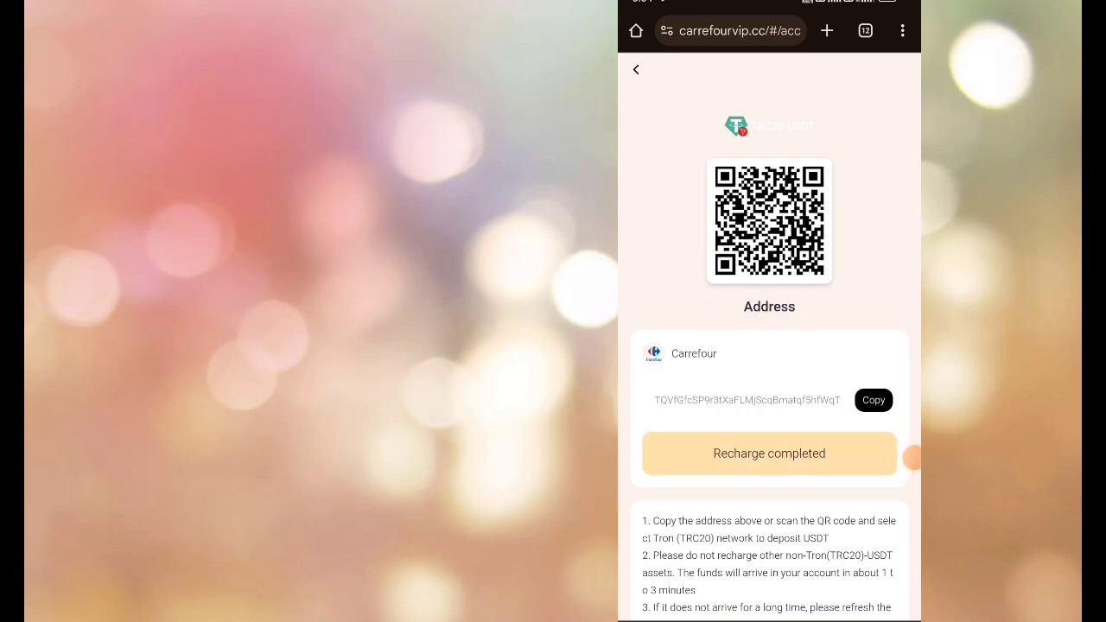
click(636, 69)
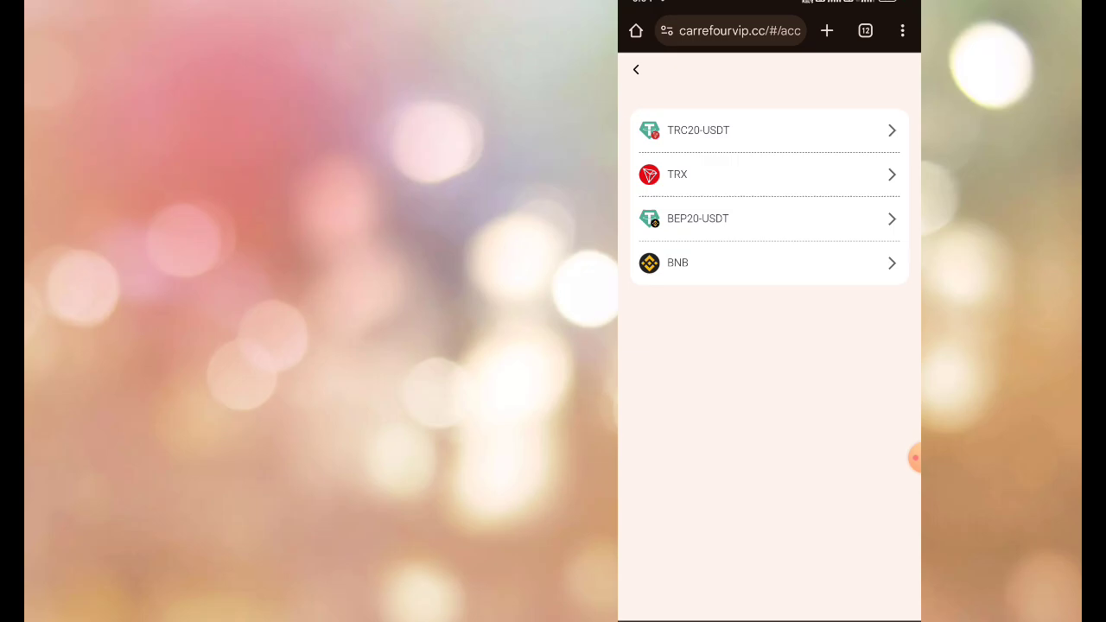
click(635, 69)
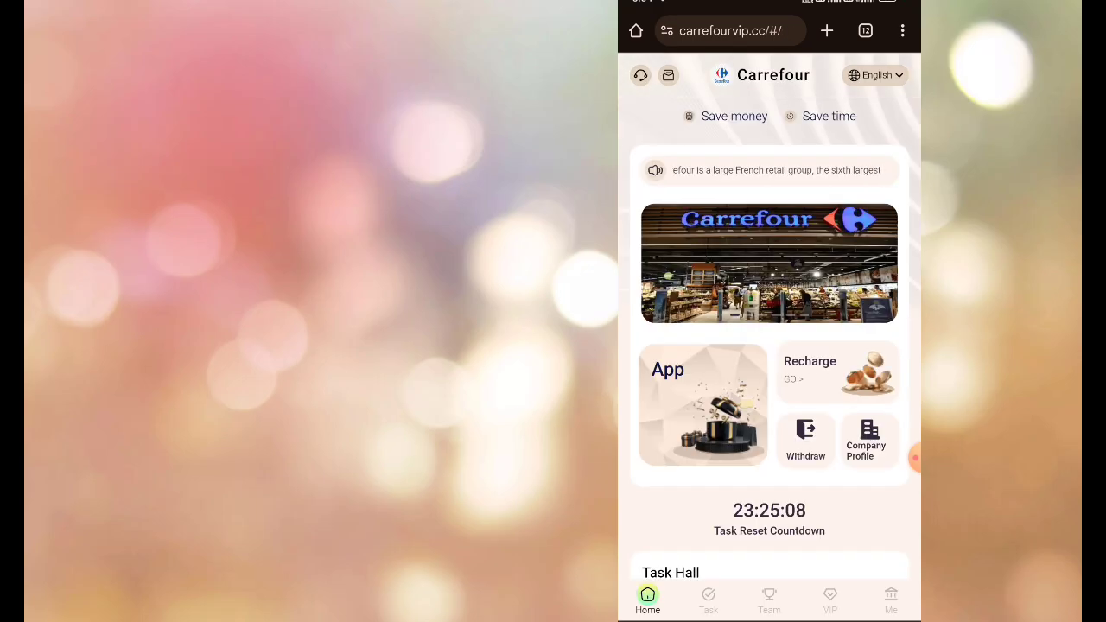
scroll(769, 346, down, 4)
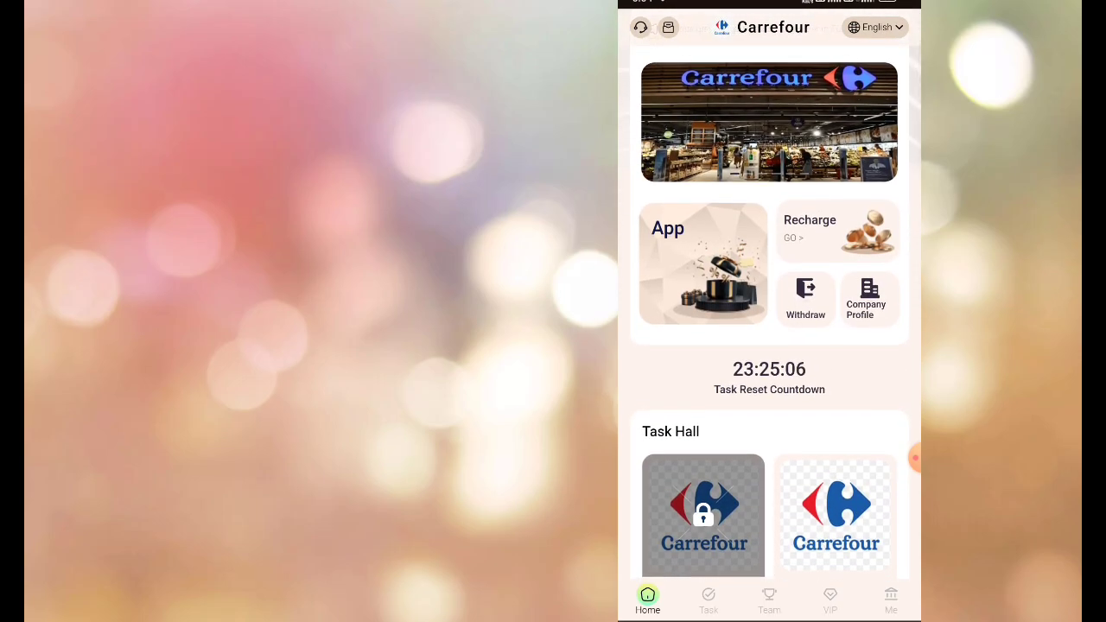
scroll(769, 346, down, 4)
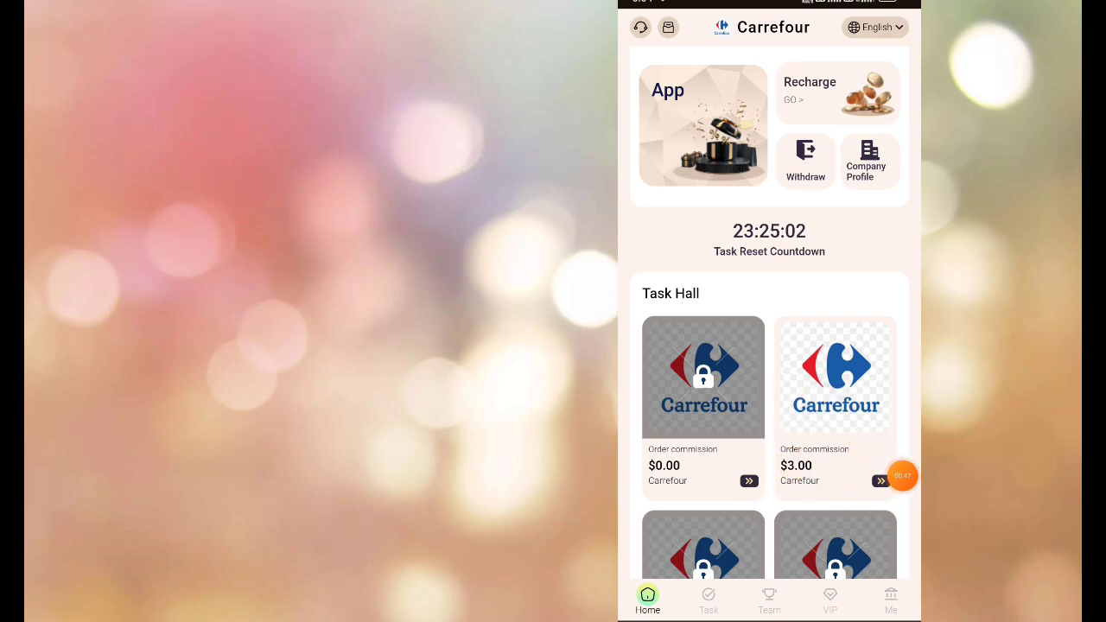
Show the Task page with the in-progress 10.00 Carrefour order worth 3.00 income.
click(709, 601)
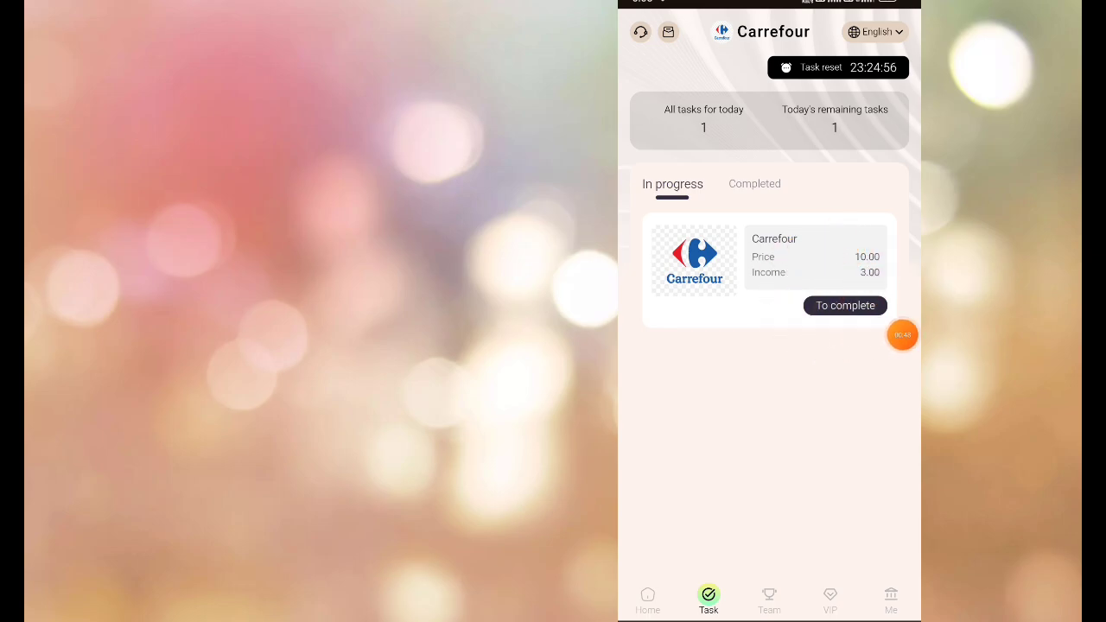
click(845, 305)
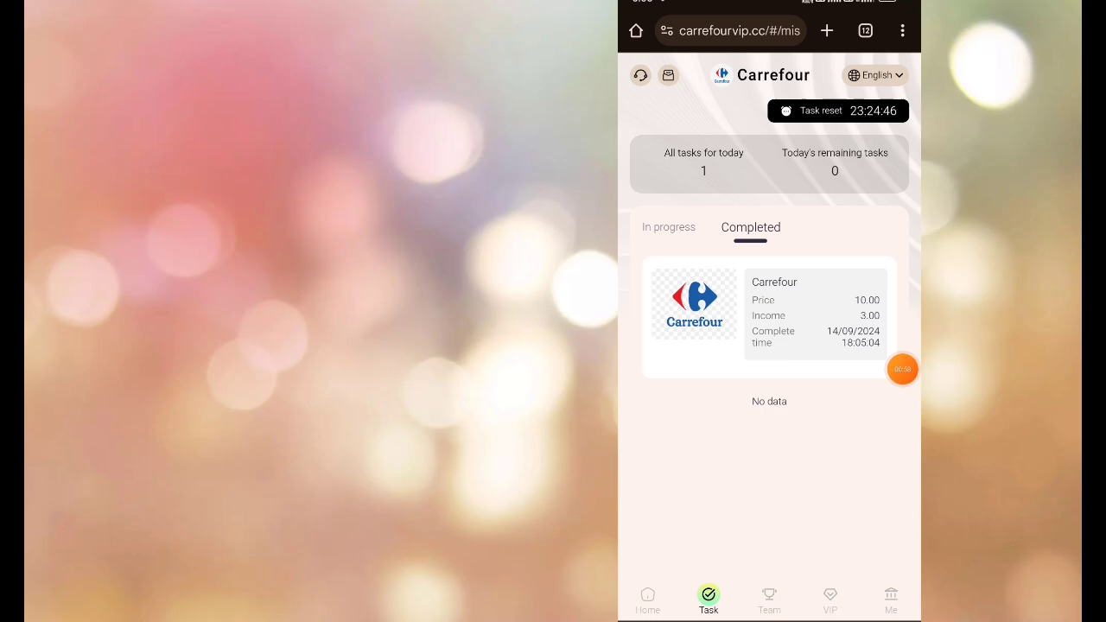
click(769, 600)
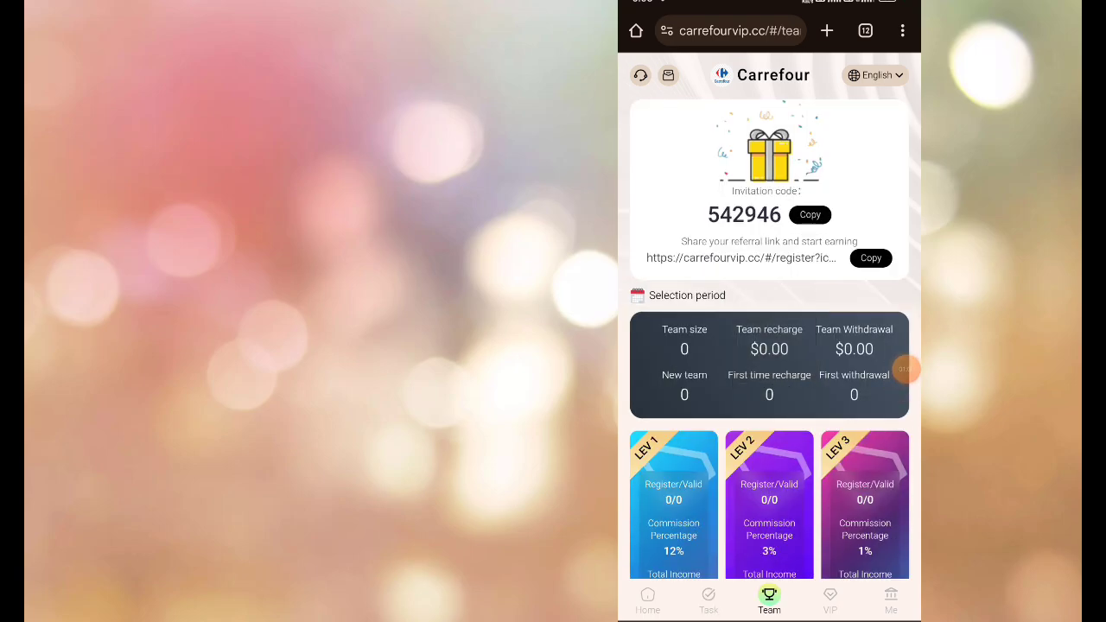
scroll(769, 389, down, 1)
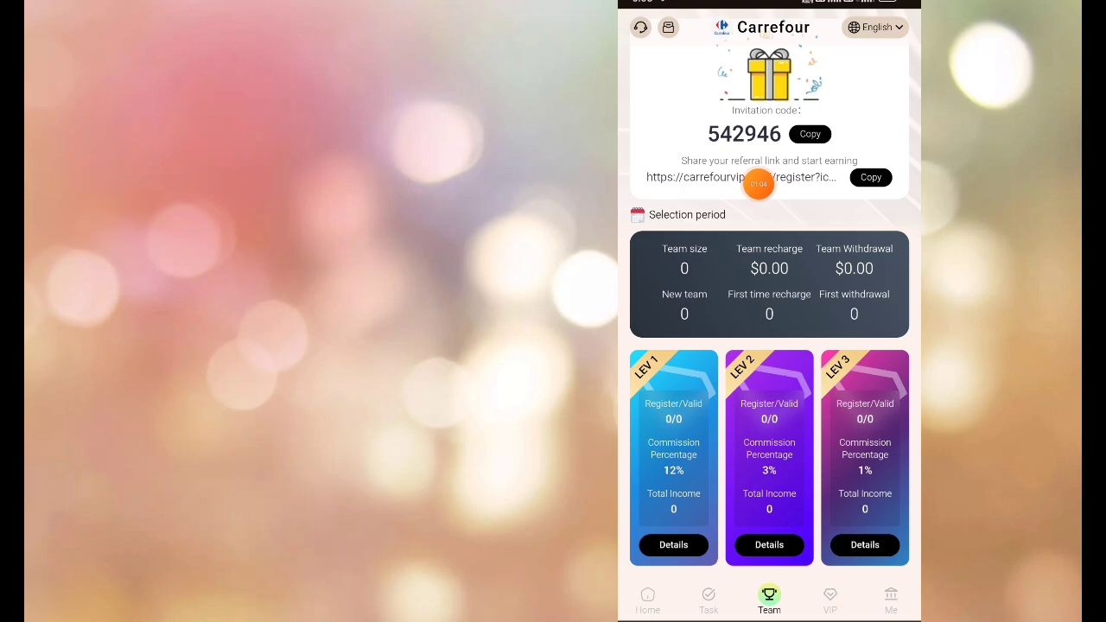
Annotate the LEV 1–3 commission cards, clear the arrows, and switch to the VIP page.
click(902, 202)
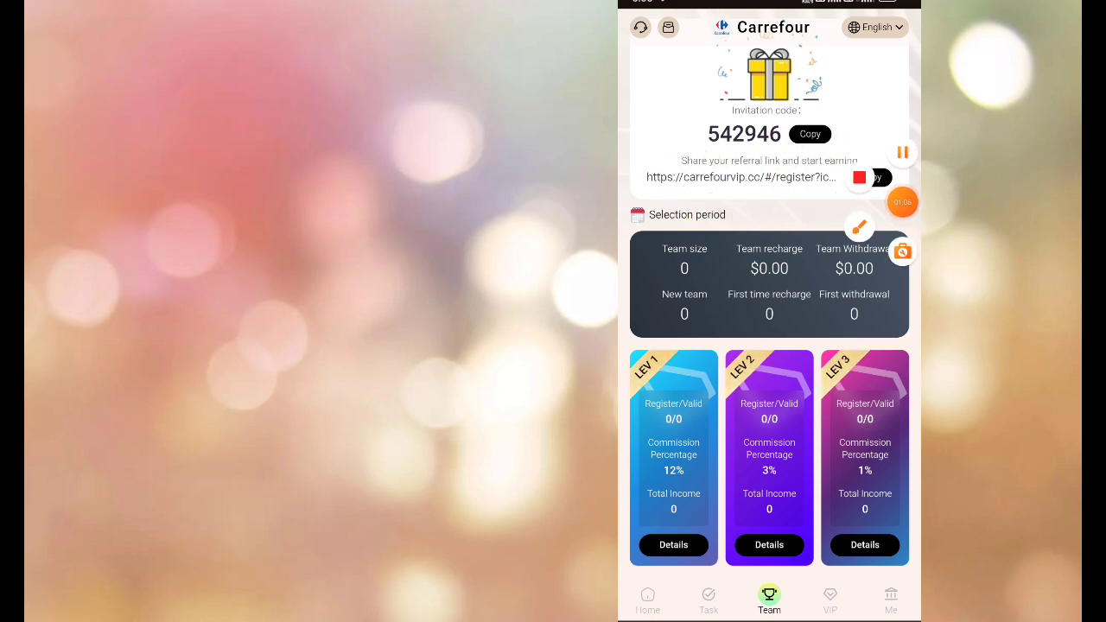
click(857, 227)
drag(767, 290, 691, 339)
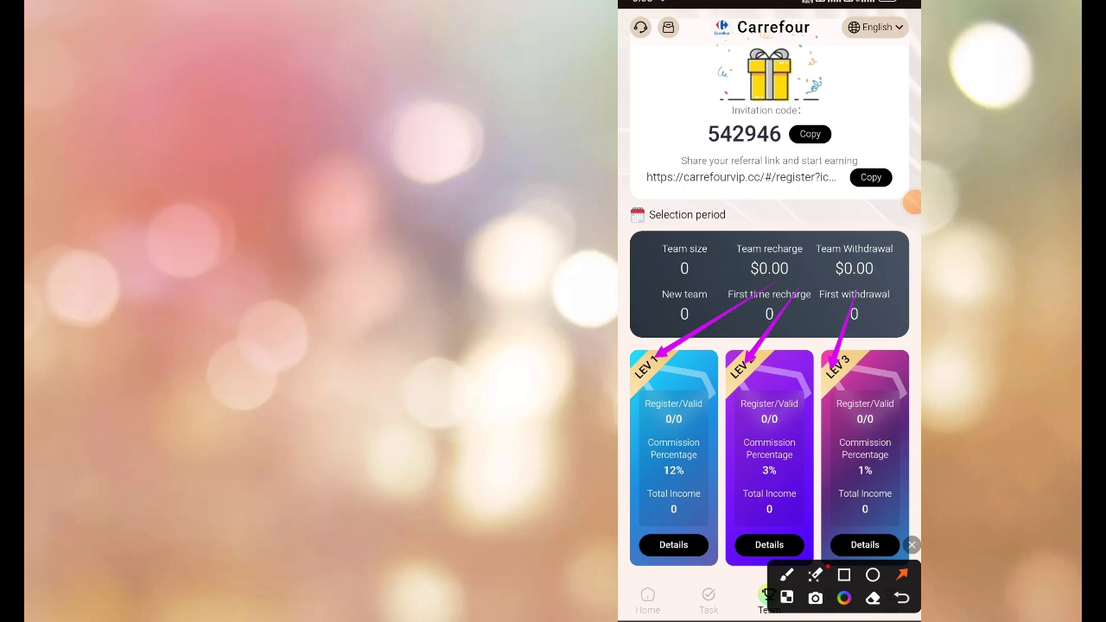
drag(708, 406, 669, 462)
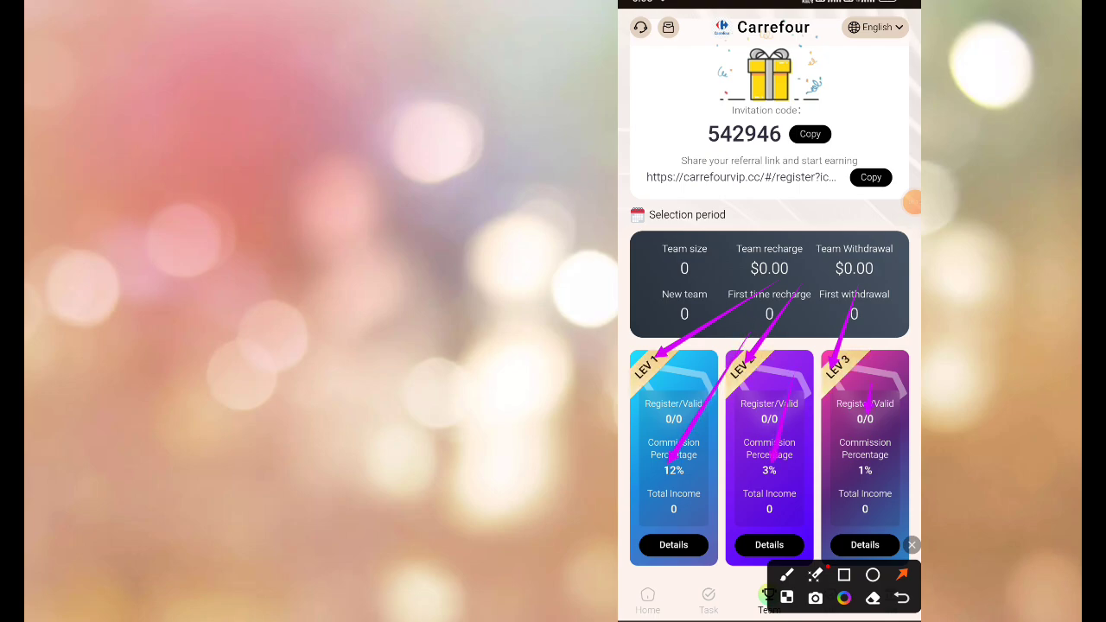
click(911, 544)
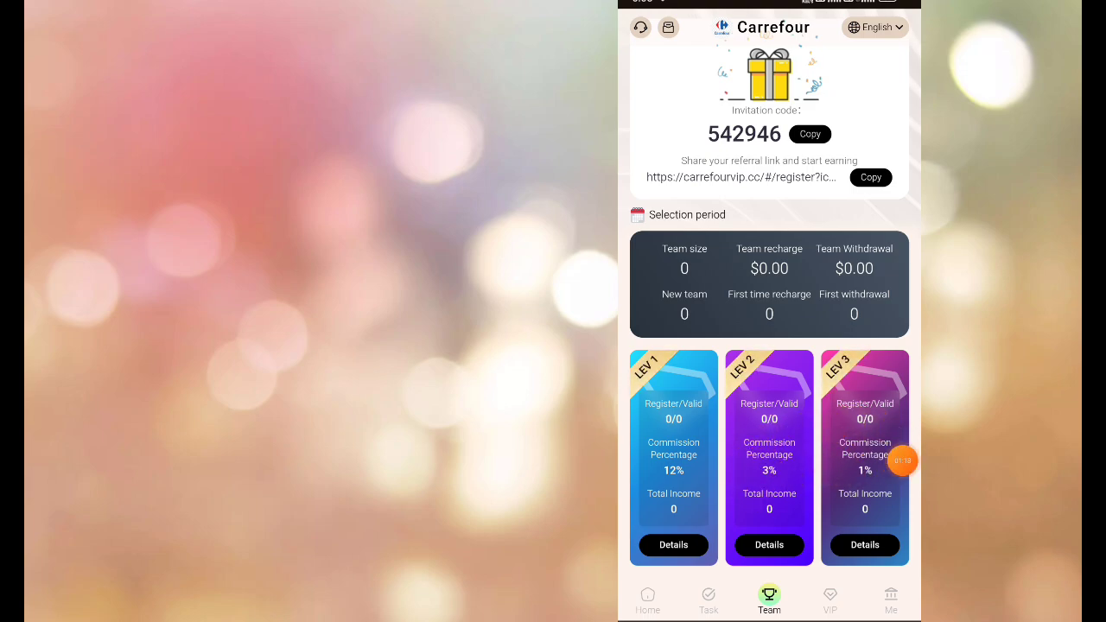
click(829, 600)
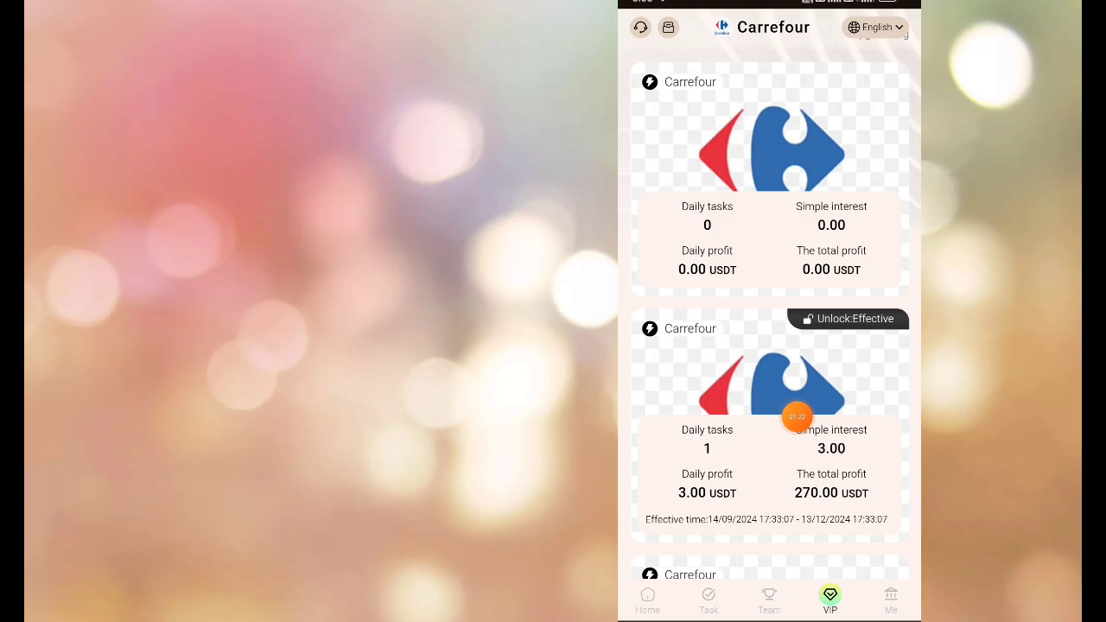
scroll(877, 466, down, 5)
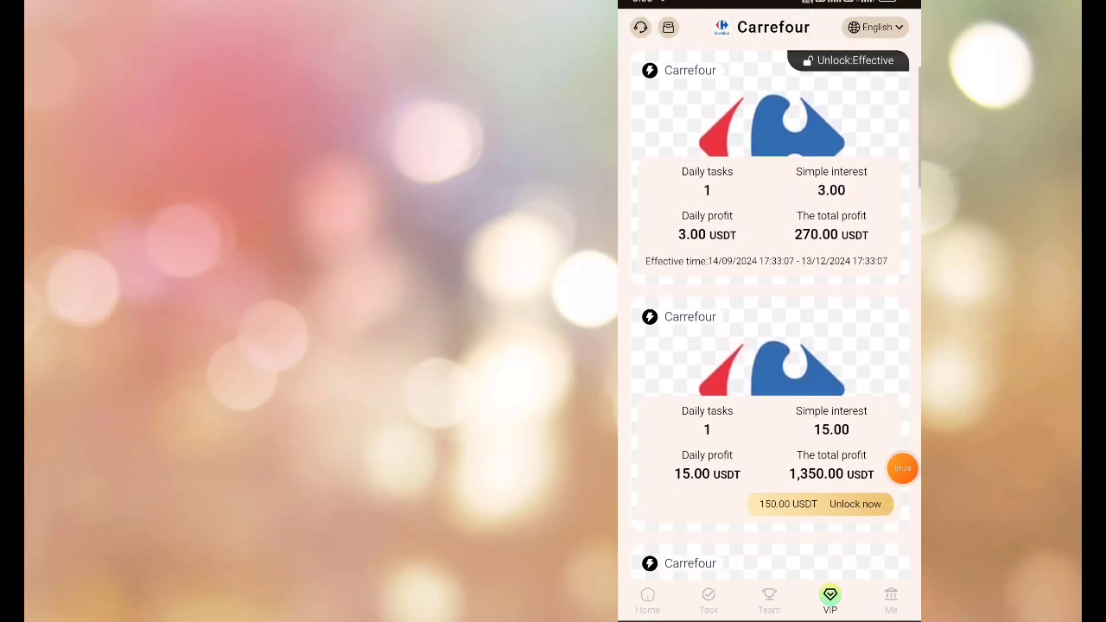
scroll(902, 468, down, 2)
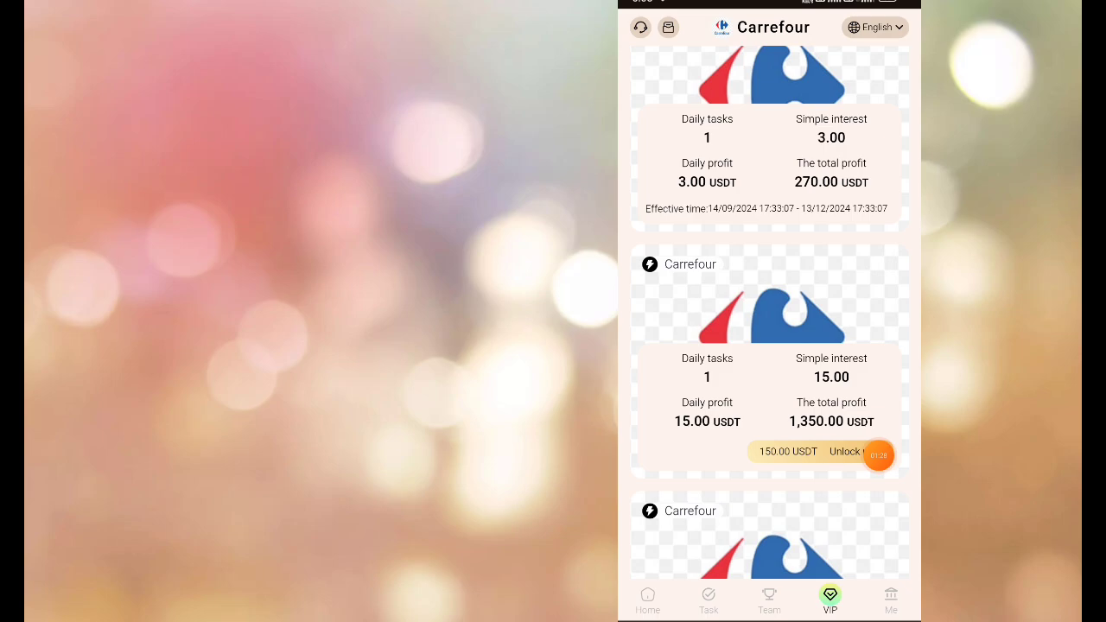
scroll(877, 455, down, 5)
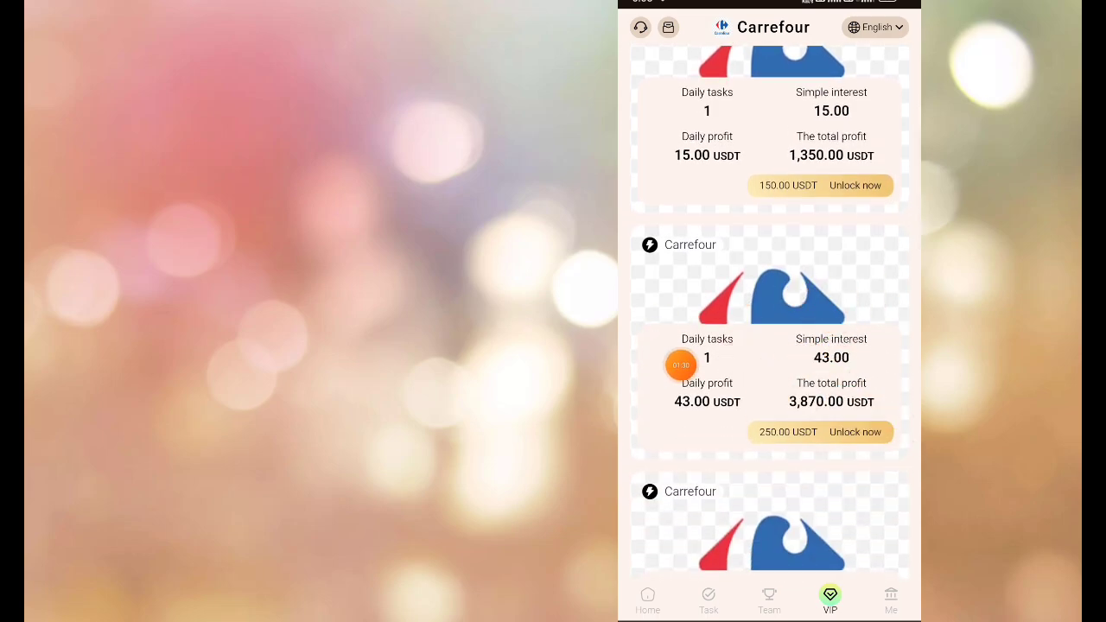
scroll(902, 424, down, 5)
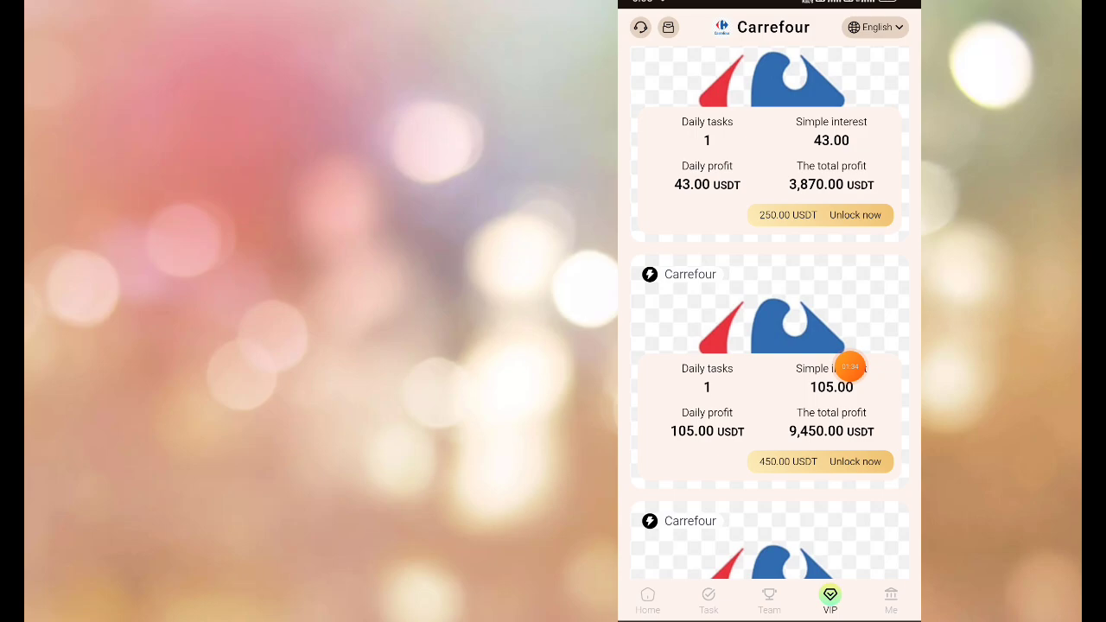
scroll(903, 427, down, 5)
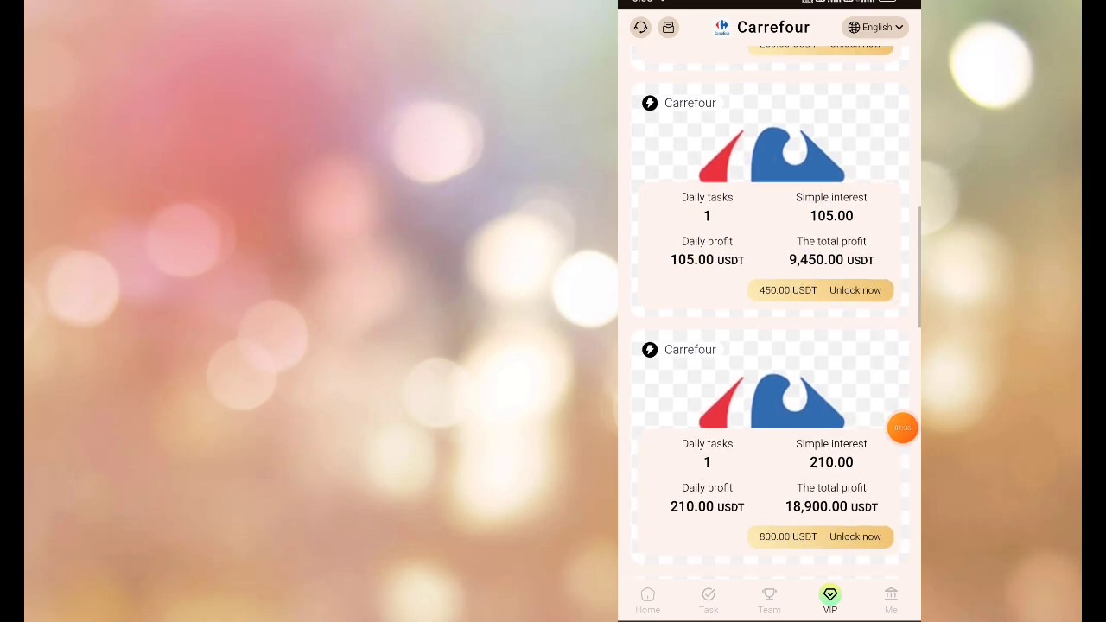
scroll(902, 426, down, 2)
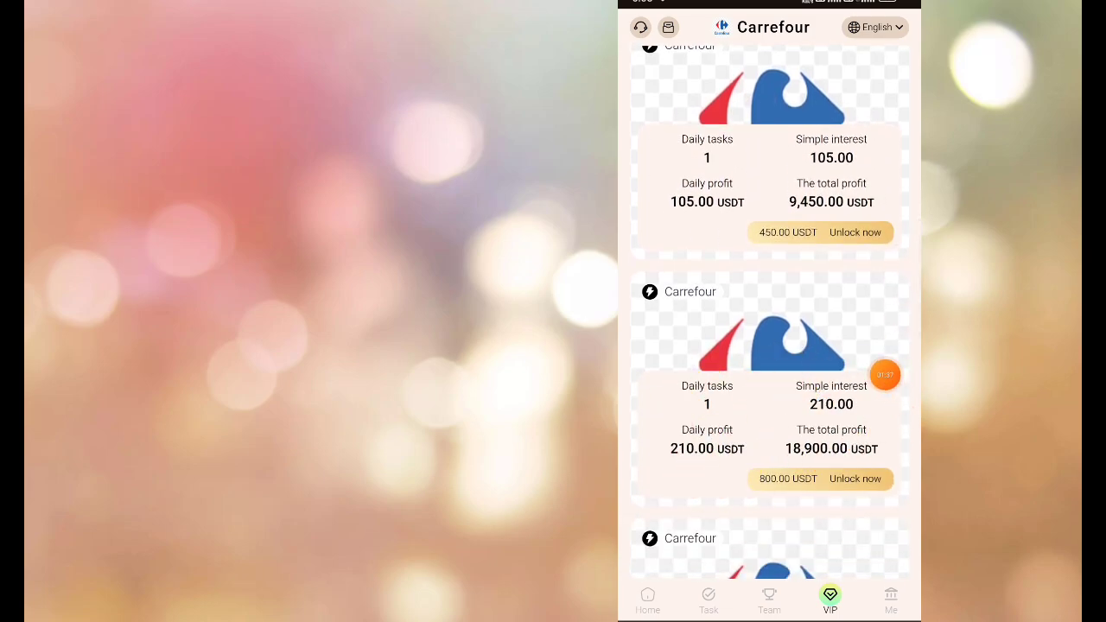
scroll(885, 375, down, 5)
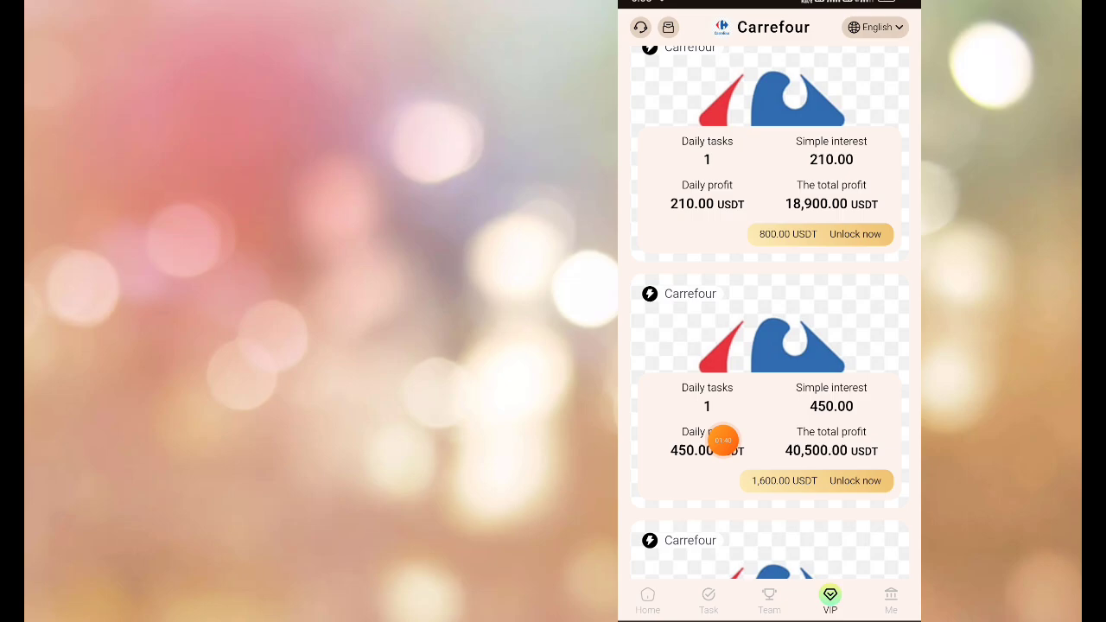
scroll(899, 432, down, 5)
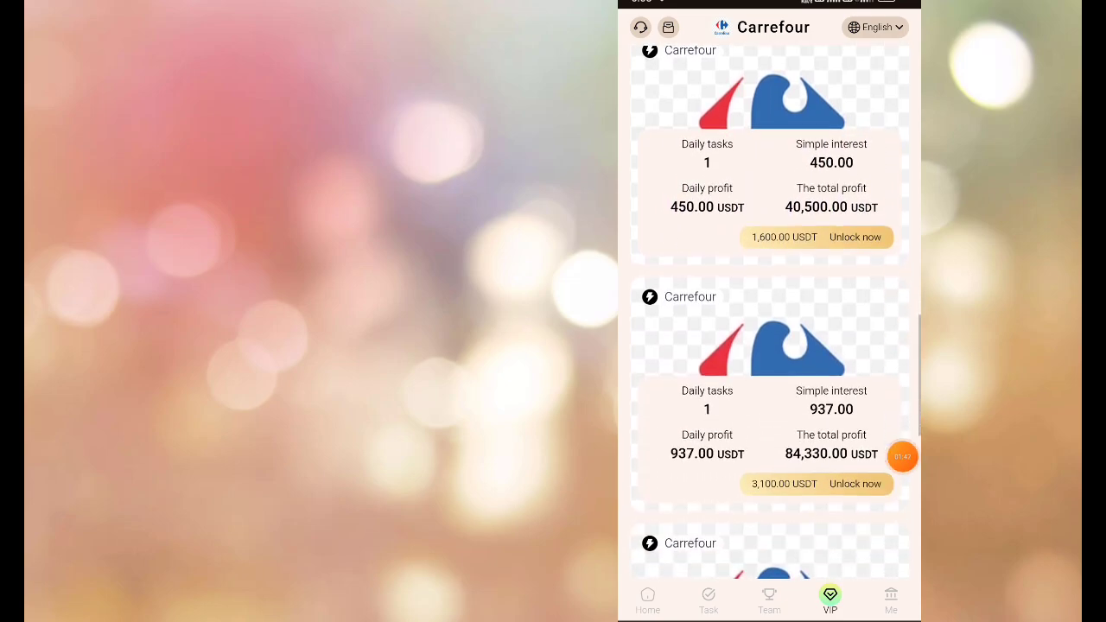
scroll(902, 477, down, 5)
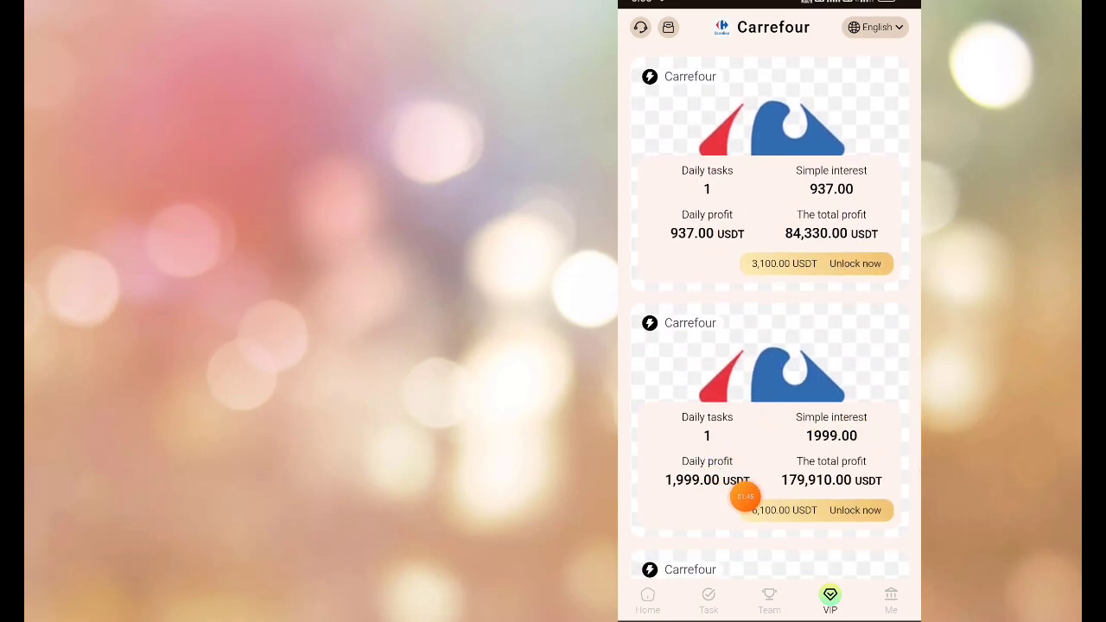
scroll(884, 412, down, 5)
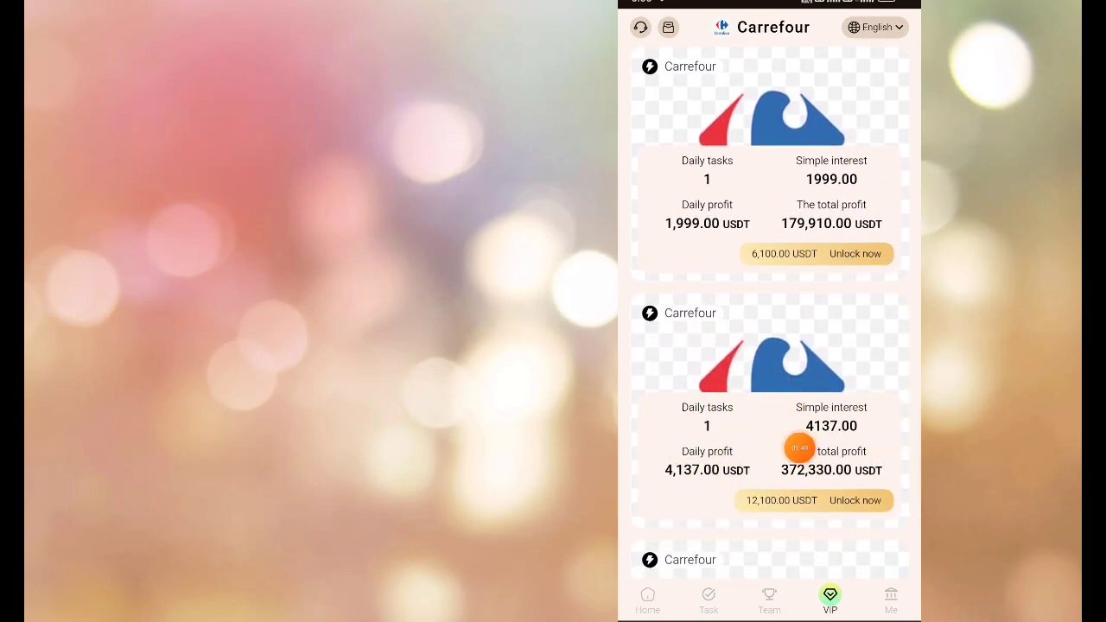
scroll(901, 472, down, 5)
scroll(902, 472, down, 3)
scroll(902, 472, down, 2)
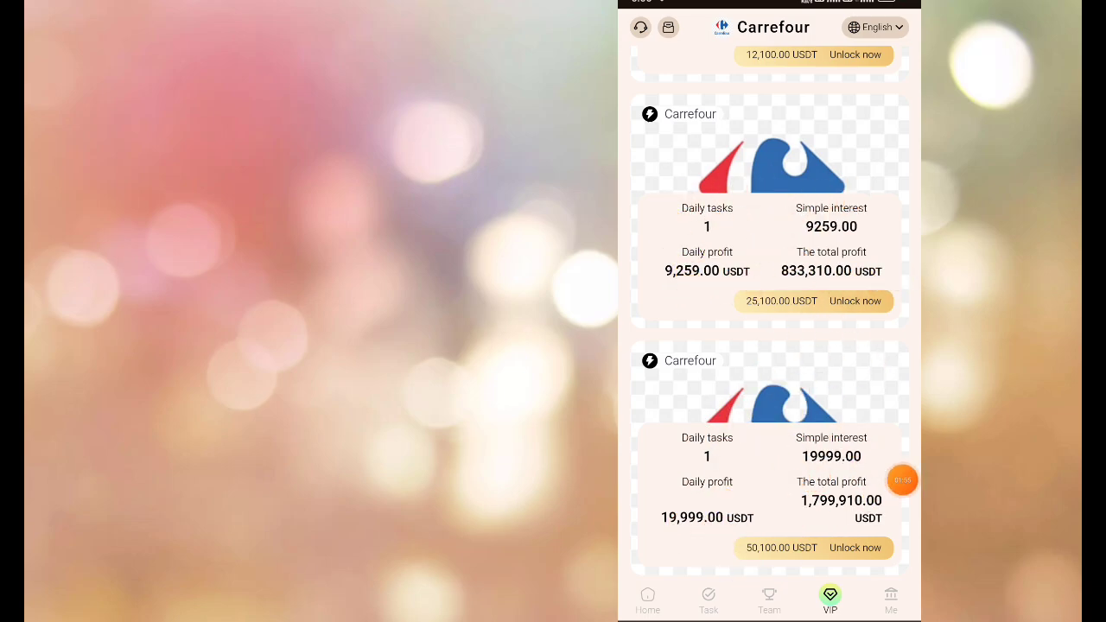
Submit a 3 USDT TRC20-USDT withdrawal with the wallet address and password.
click(647, 601)
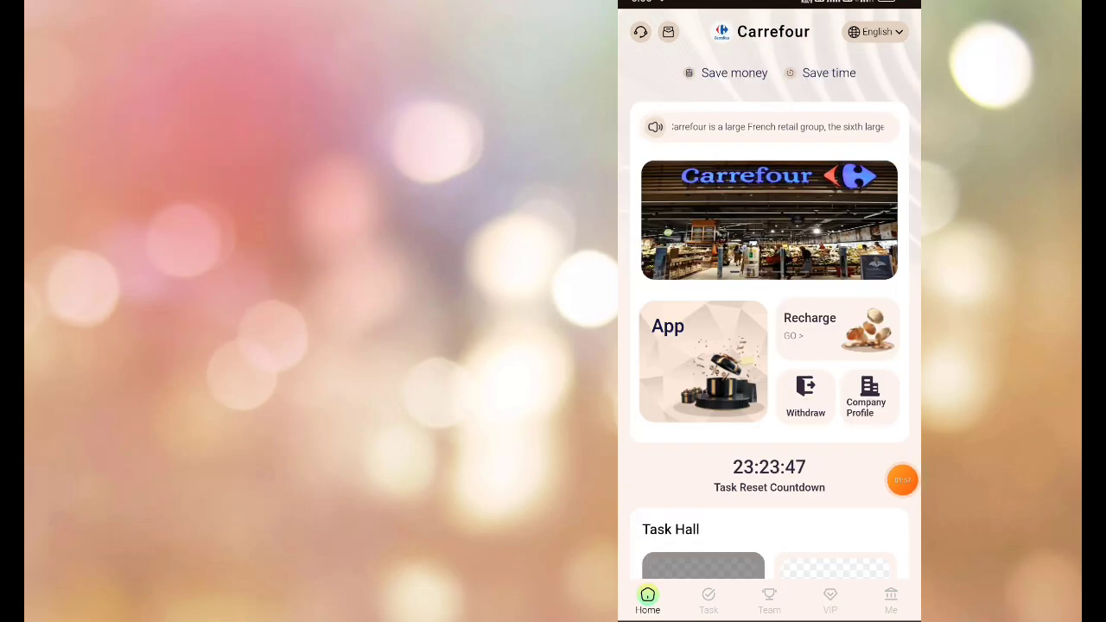
click(805, 396)
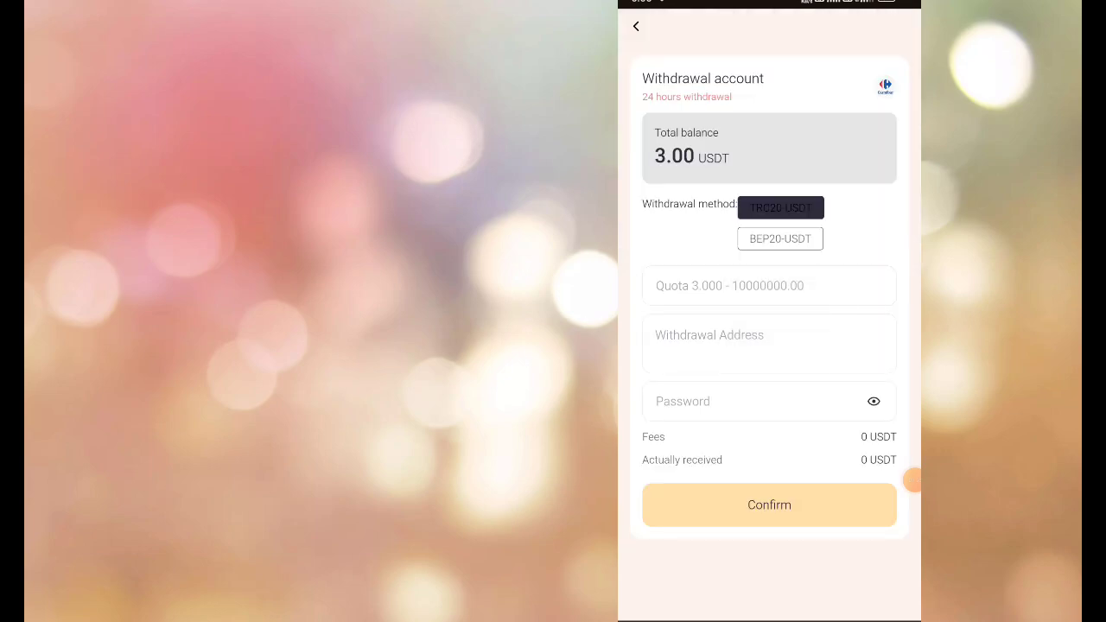
click(857, 504)
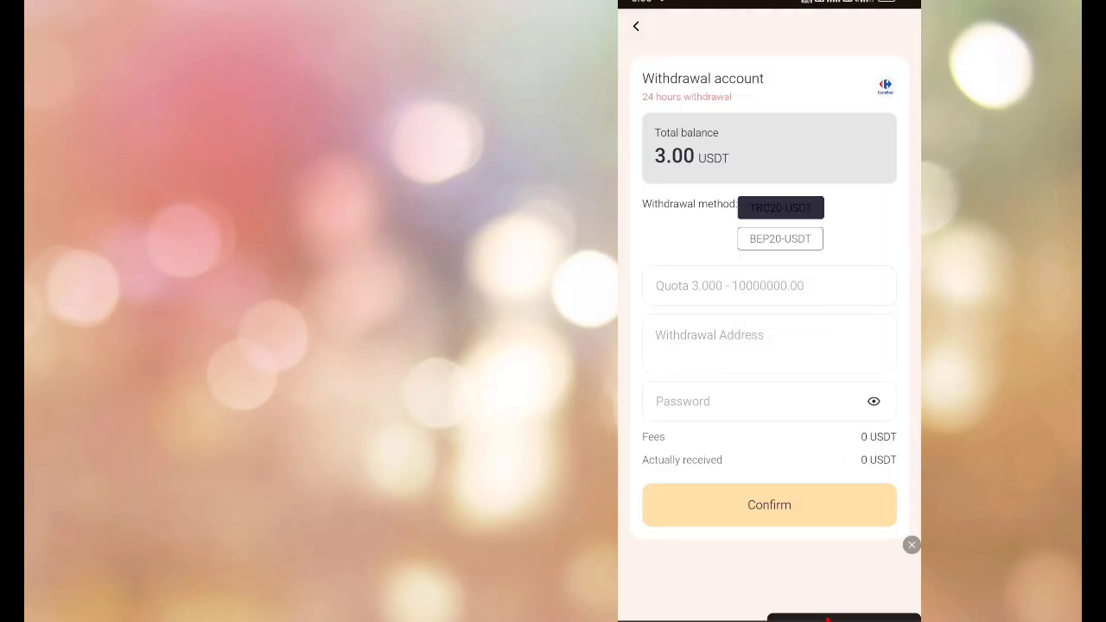
click(911, 544)
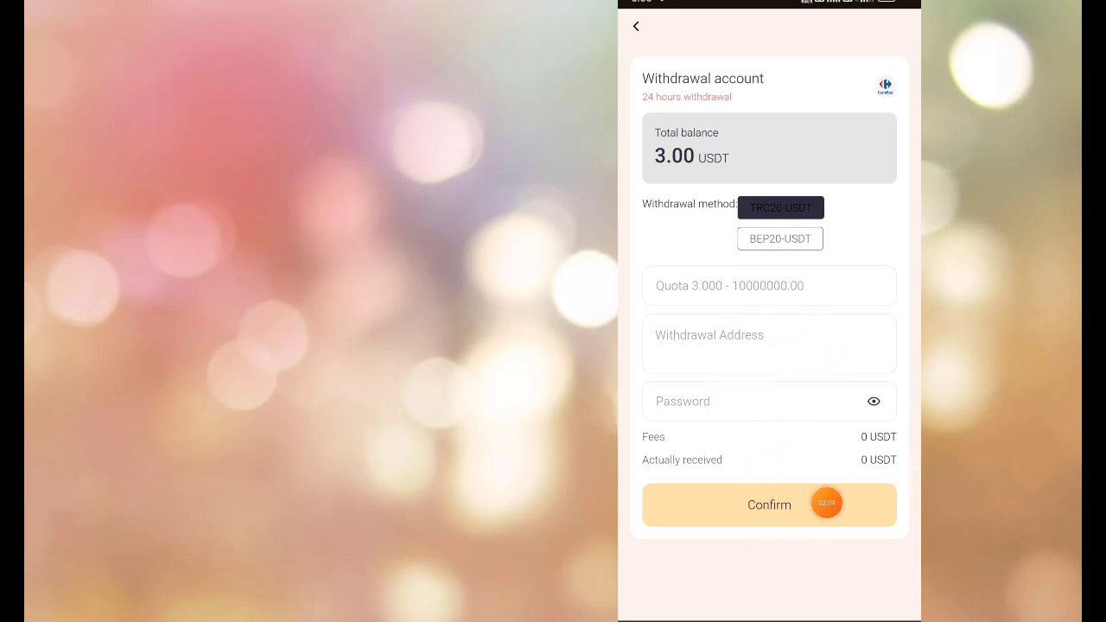
drag(912, 479, 902, 519)
click(902, 518)
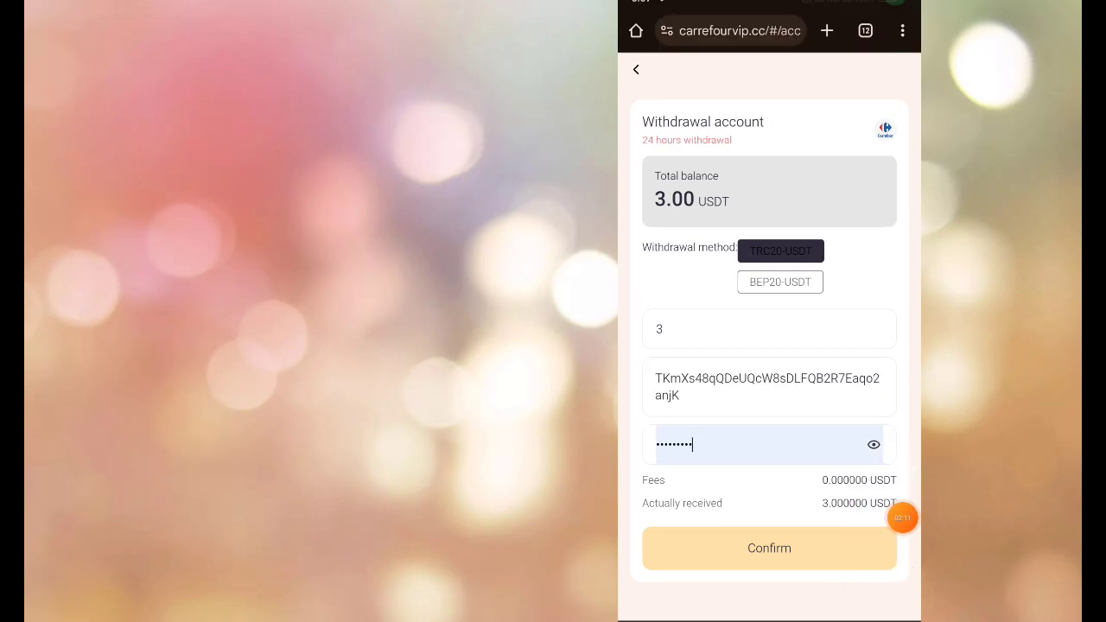
drag(760, 502, 816, 602)
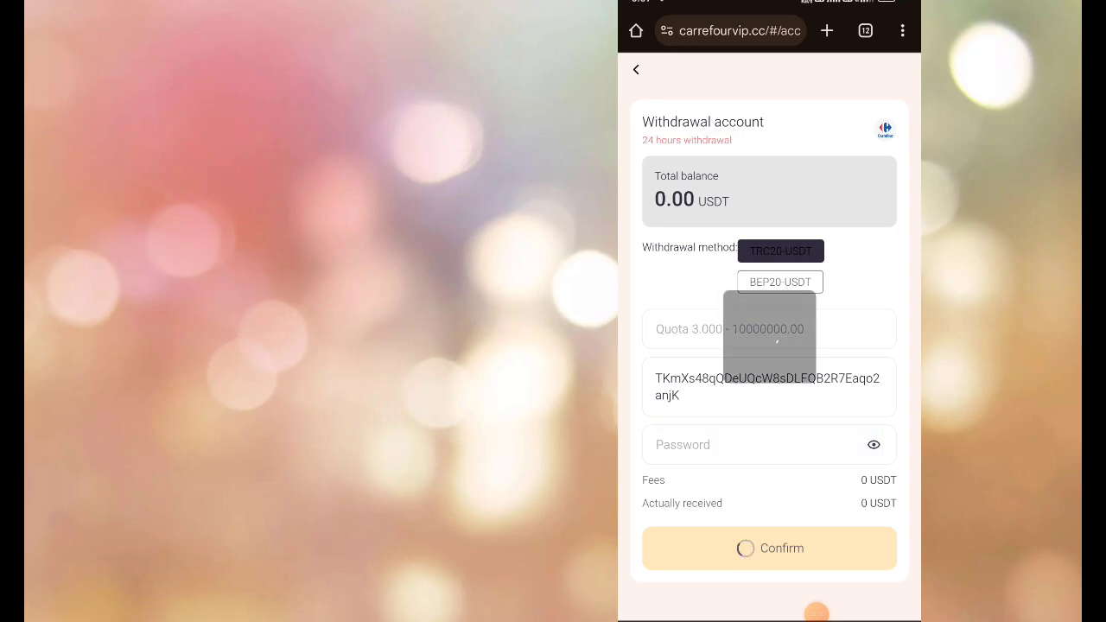
drag(817, 611, 892, 367)
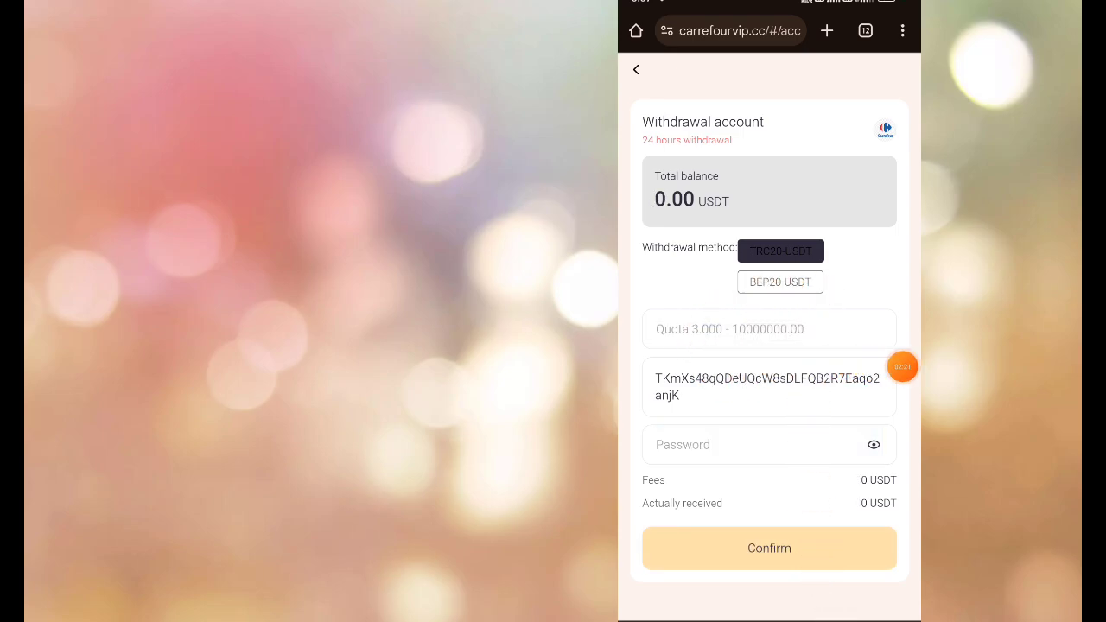
Check the withdrawal account records for the 3.00 USDT deduction, then view Company Profile.
click(636, 69)
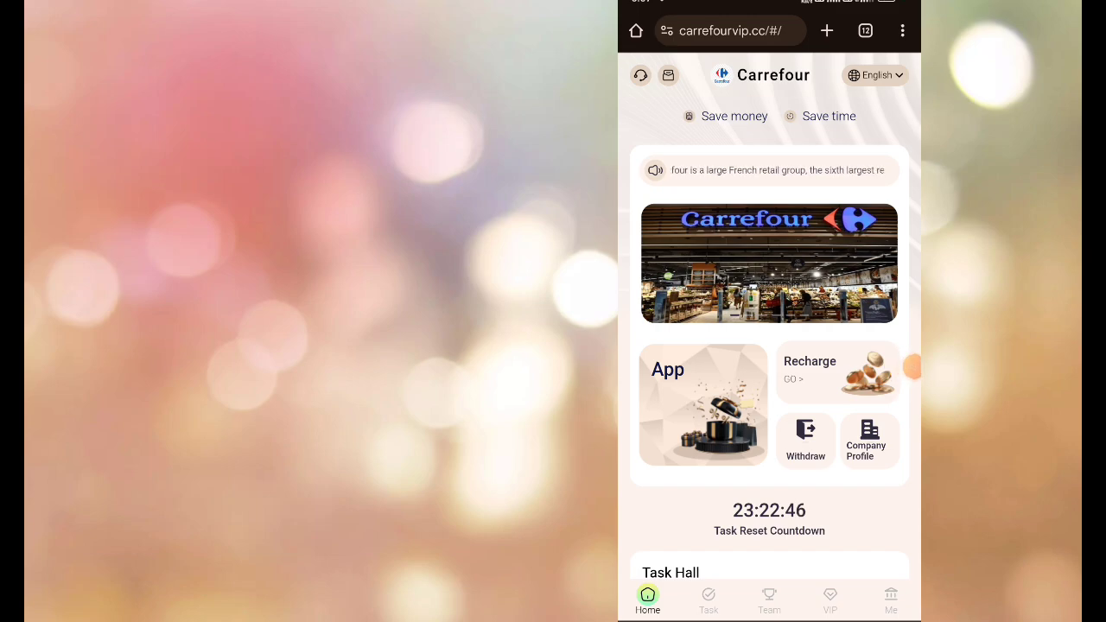
click(890, 600)
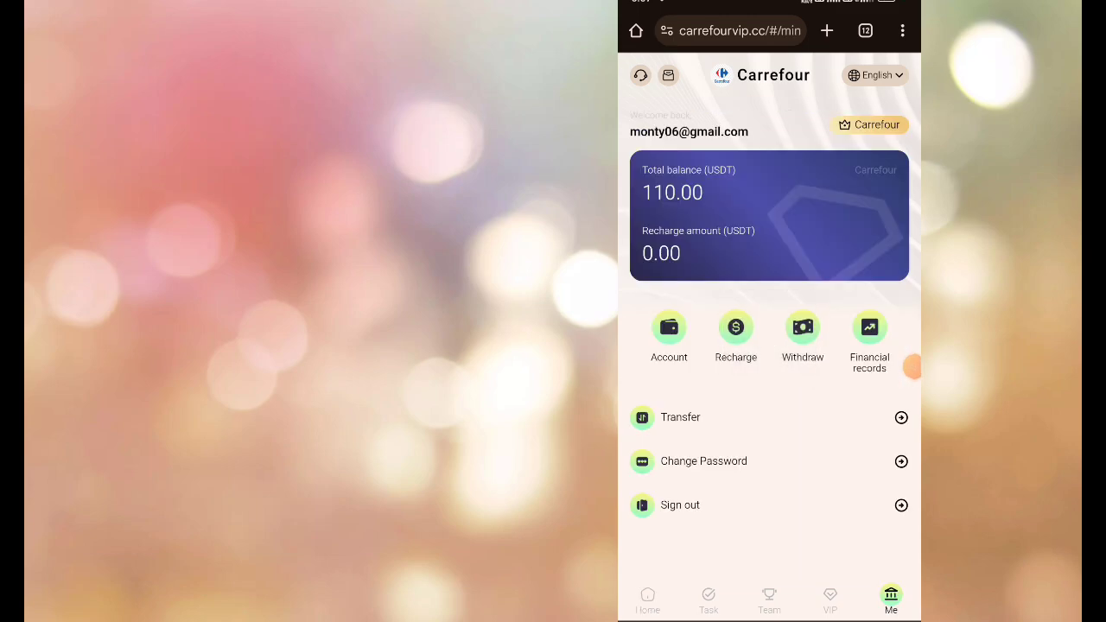
click(869, 337)
click(789, 116)
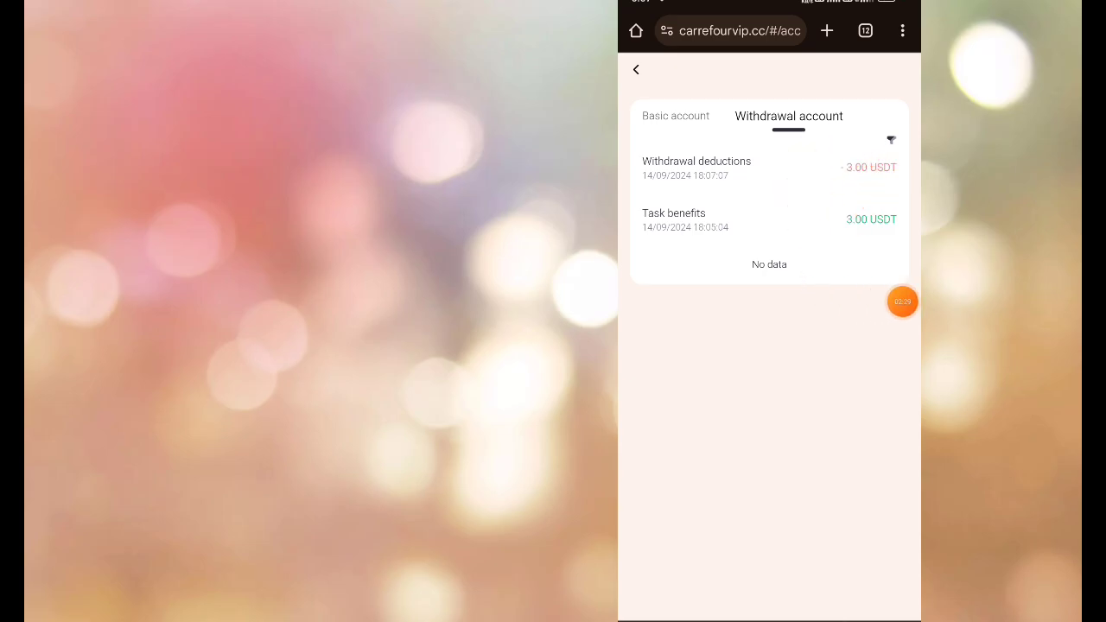
key(XF86Back)
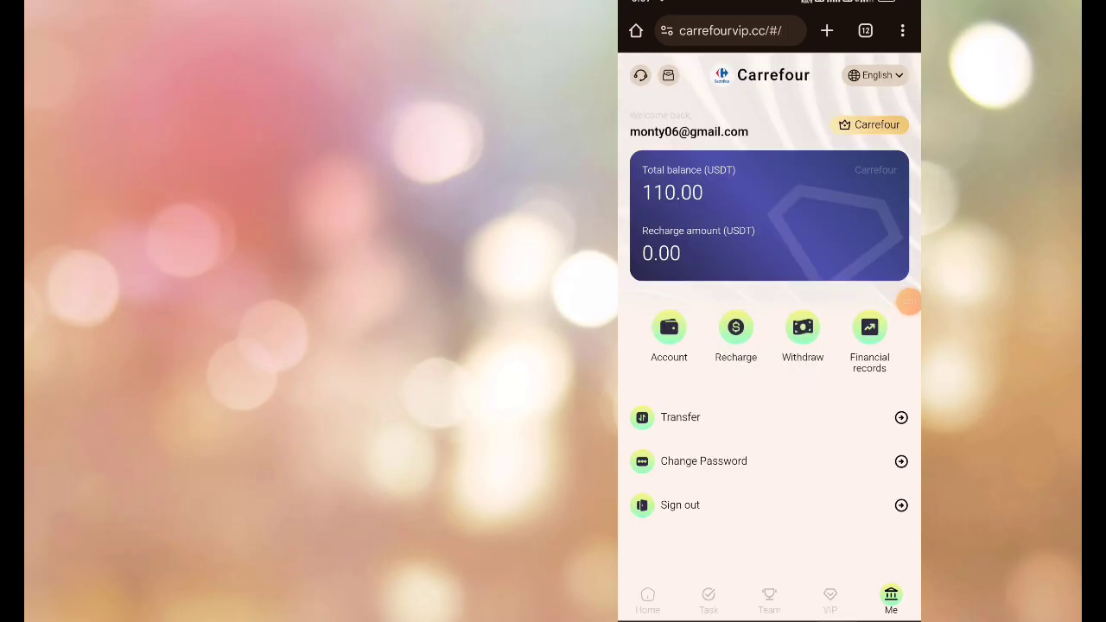
click(647, 600)
click(865, 440)
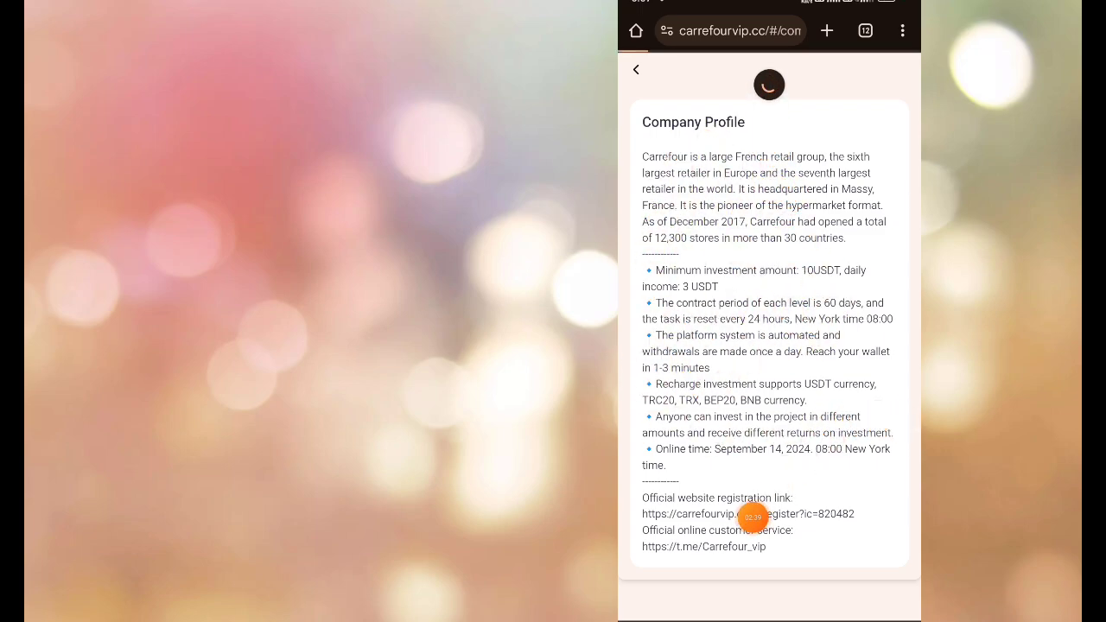
click(747, 513)
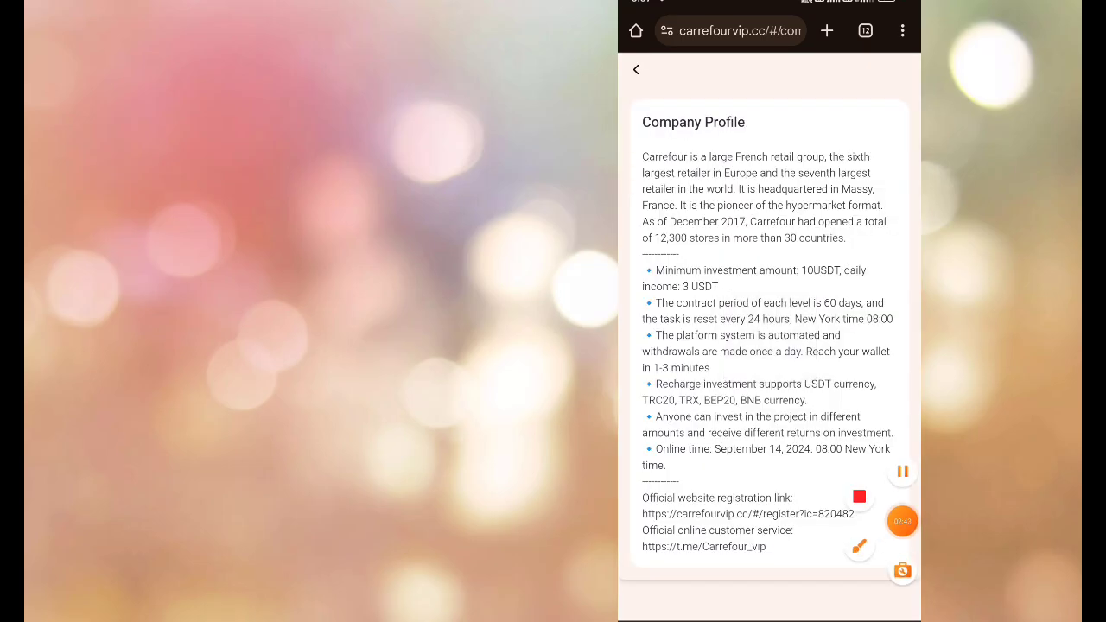
Scroll the +3 USDT transfer receipt to show the 0 TRX fee and 15 confirmations.
mouse_move(902, 521)
mouse_down()
mouse_move(777, 74)
mouse_move(756, 310)
mouse_move(830, 60)
mouse_move(902, 352)
mouse_up()
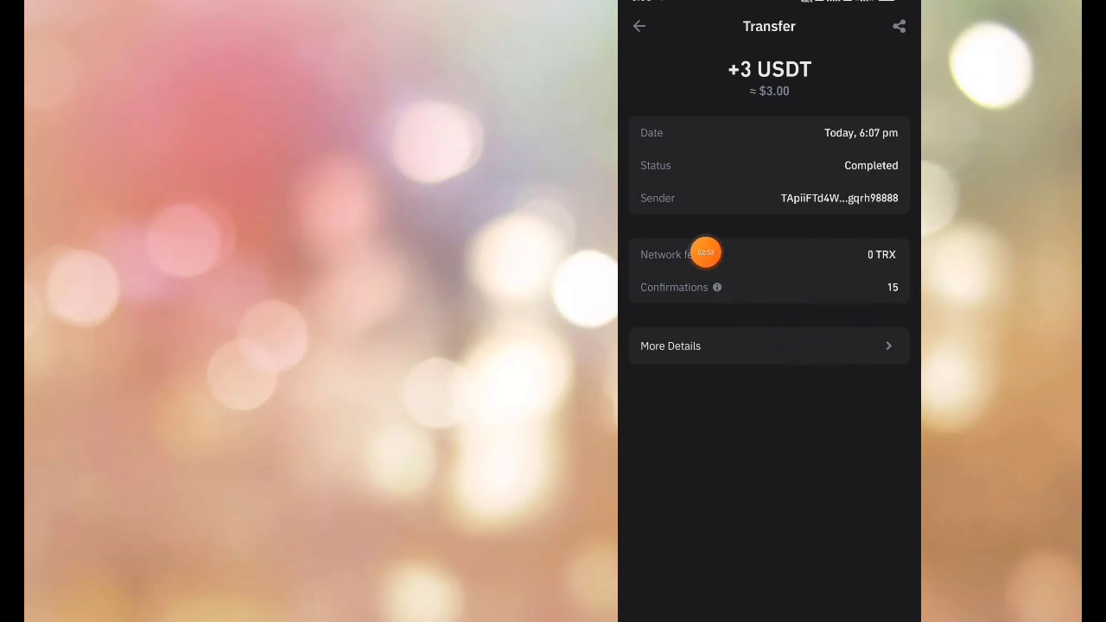